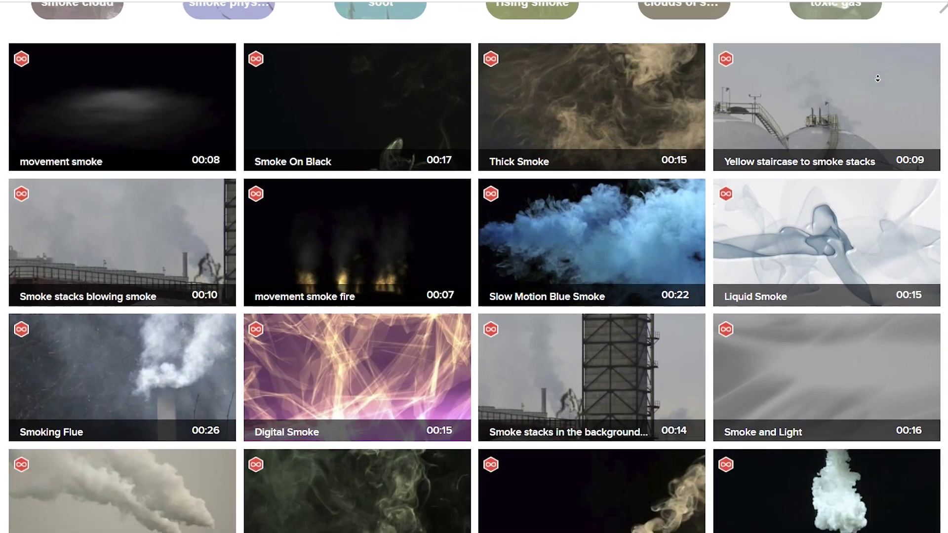
Replace the smoke search with 'muzzle' and scroll through the muzzle flash stock clips
{"action": "scroll", "coordinate": [881, 85], "scroll_direction": "down", "scroll_amount": 10}
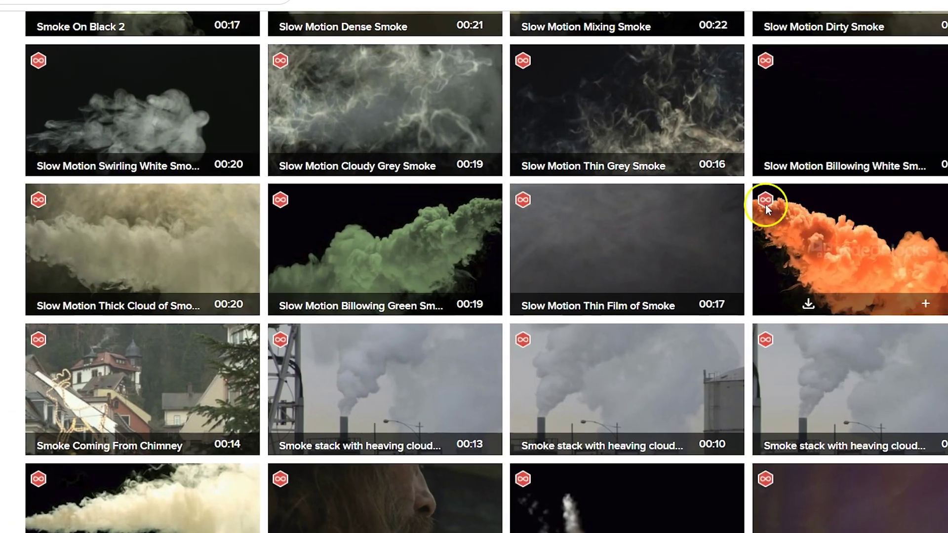
{"action": "left_click", "coordinate": [123, 106]}
{"action": "type", "text": "muzzle flash"}
{"action": "key", "text": "Return"}
{"action": "scroll", "coordinate": [903, 127], "scroll_direction": "down", "scroll_amount": 8}
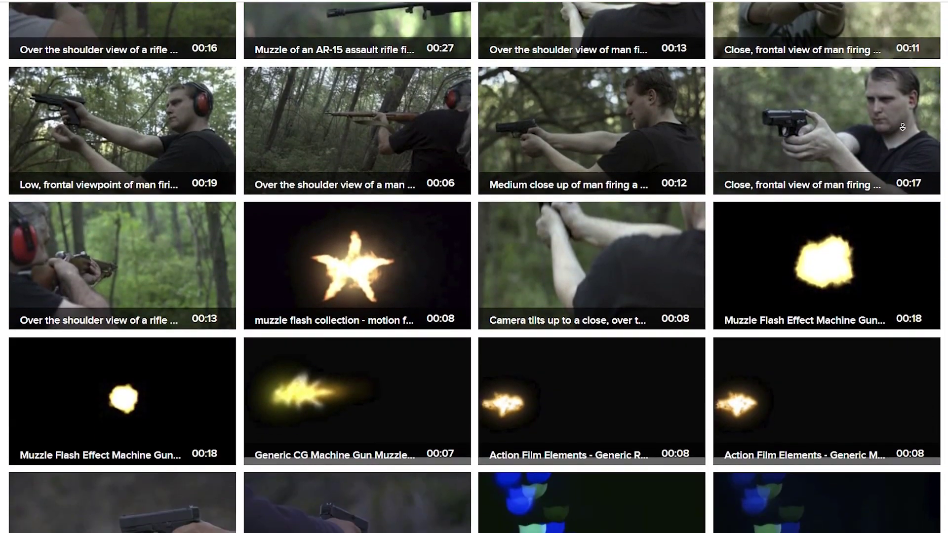
{"action": "scroll", "coordinate": [903, 127], "scroll_direction": "down", "scroll_amount": 5}
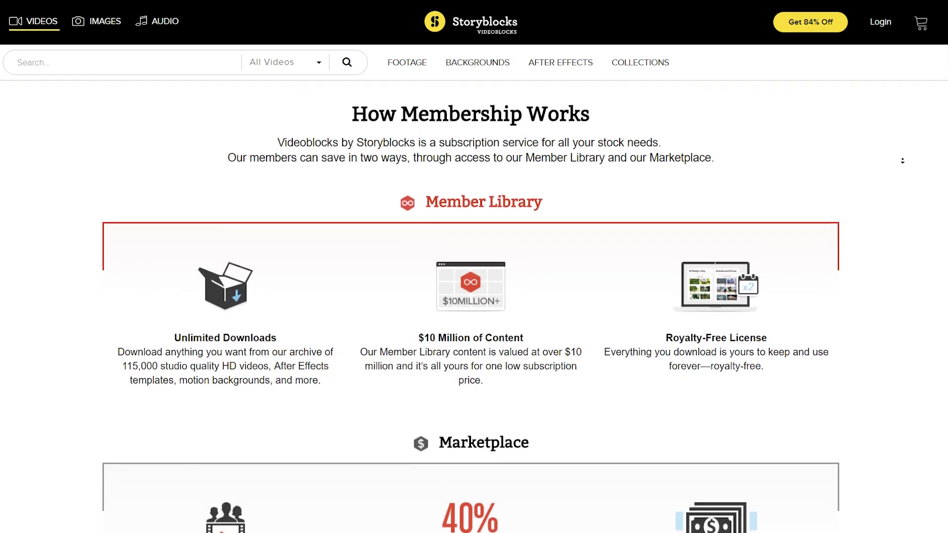
{"action": "scroll", "coordinate": [903, 161], "scroll_direction": "down", "scroll_amount": 3}
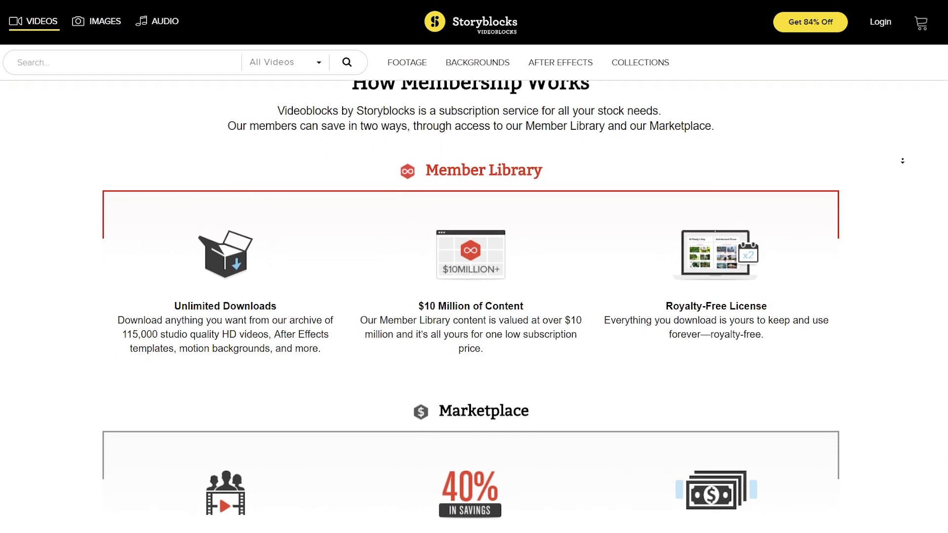
{"action": "scroll", "coordinate": [902, 161], "scroll_direction": "down", "scroll_amount": 3}
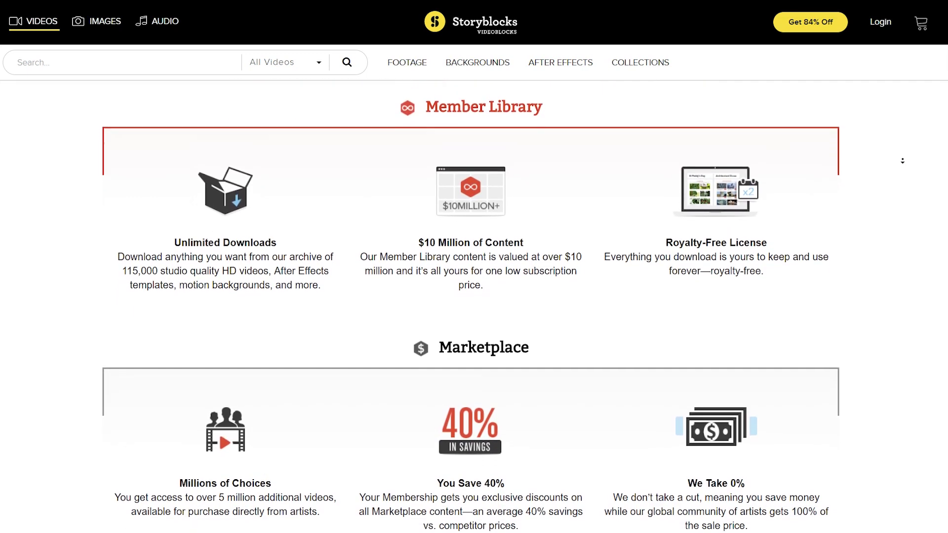
{"action": "scroll", "coordinate": [903, 162], "scroll_direction": "down", "scroll_amount": 3}
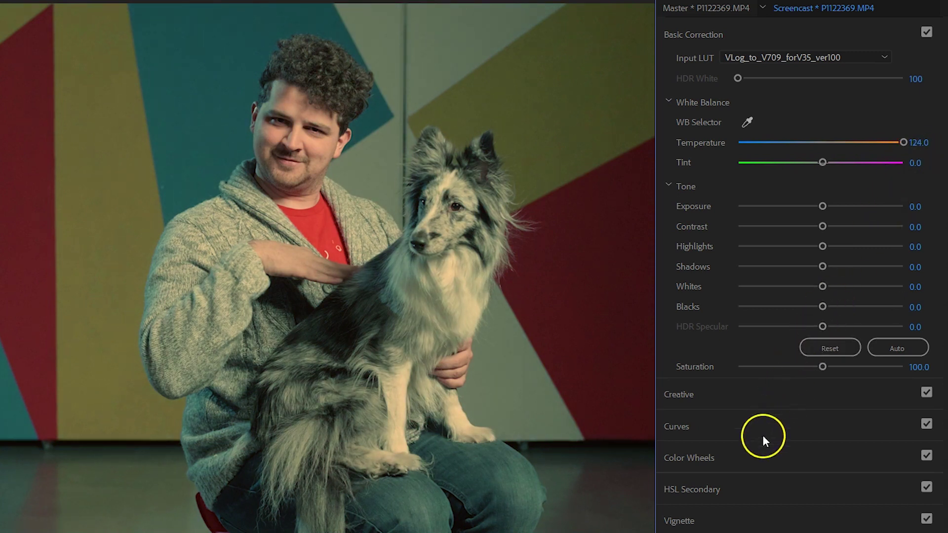
Push the Shadows colour wheel toward blue-magenta and shift the Highlights wheel off centre
{"action": "left_click", "coordinate": [745, 455]}
{"action": "left_click_drag", "start_coordinate": [724, 298], "coordinate": [742, 309]}
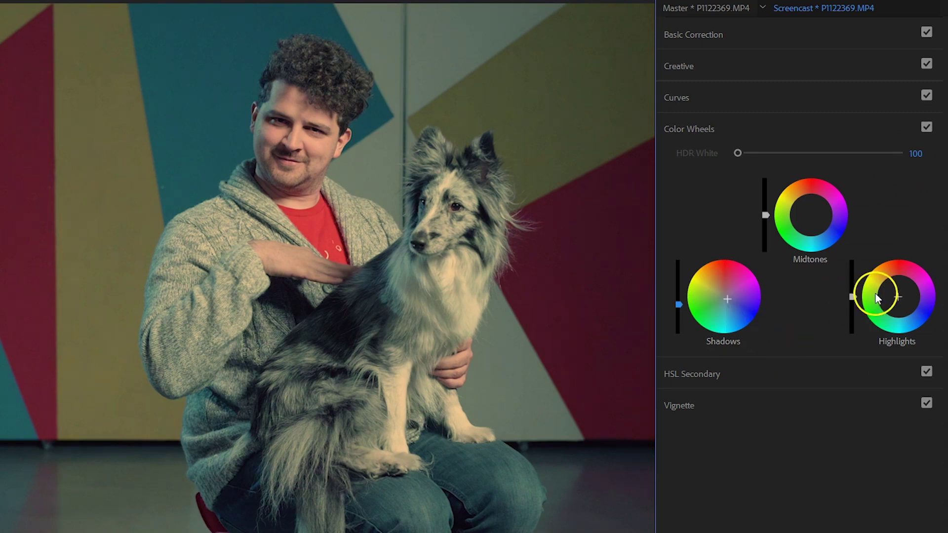
{"action": "left_click_drag", "start_coordinate": [896, 296], "coordinate": [905, 302]}
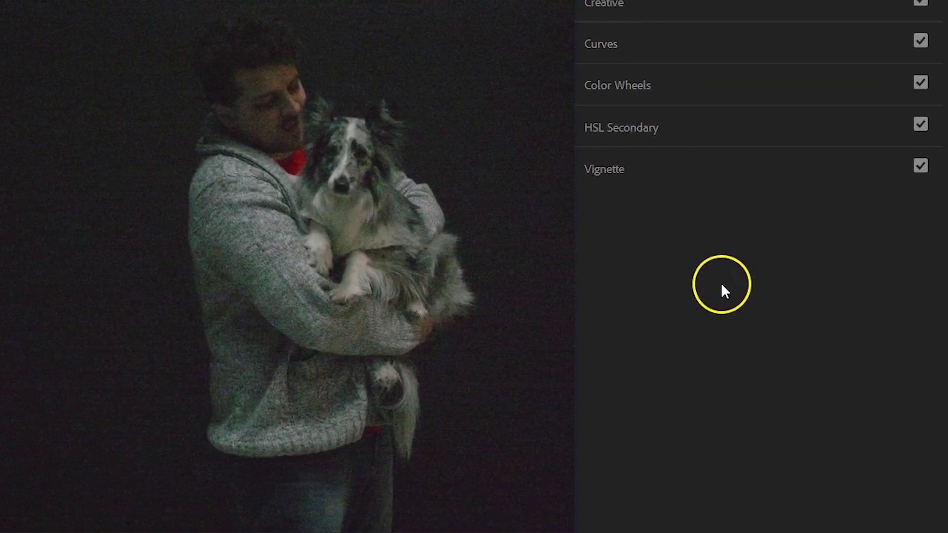
Key the darkest tones with full hue and saturation range, then set Correction Saturation to 0
{"action": "left_click", "coordinate": [656, 129]}
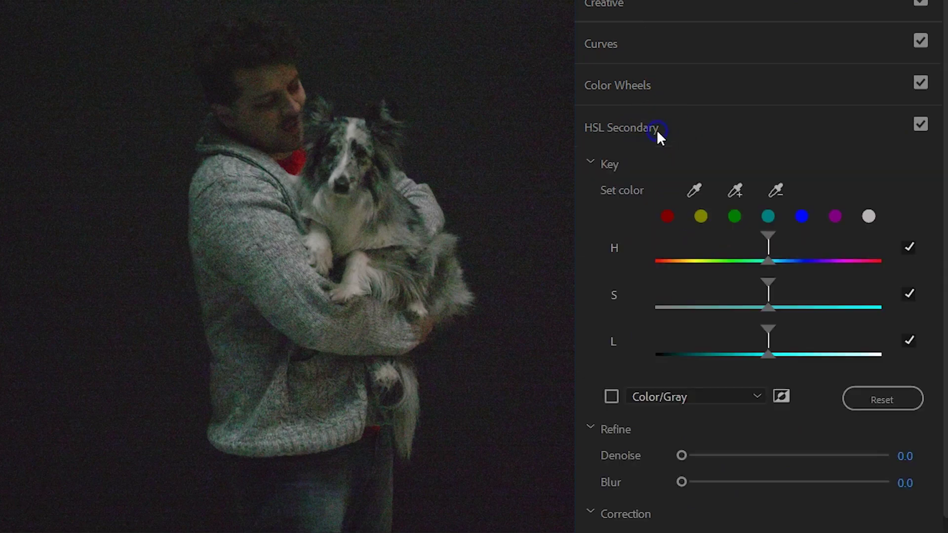
{"action": "left_click_drag", "start_coordinate": [771, 233], "coordinate": [722, 233]}
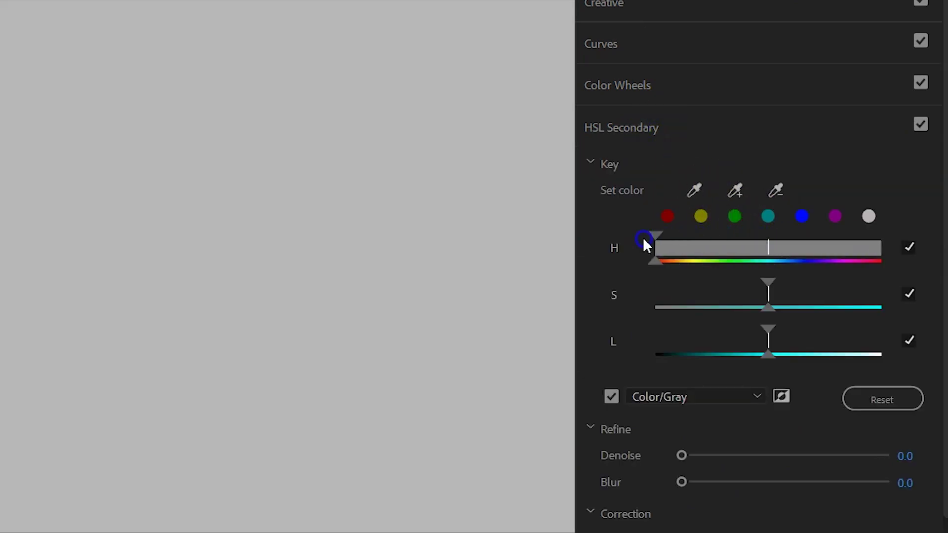
{"action": "left_click_drag", "start_coordinate": [770, 281], "coordinate": [631, 287]}
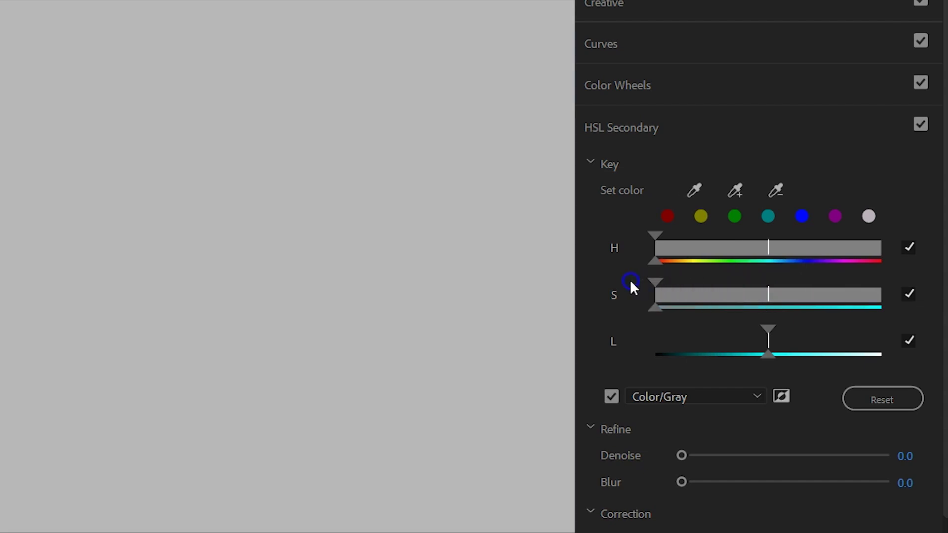
{"action": "left_click_drag", "start_coordinate": [768, 329], "coordinate": [674, 340]}
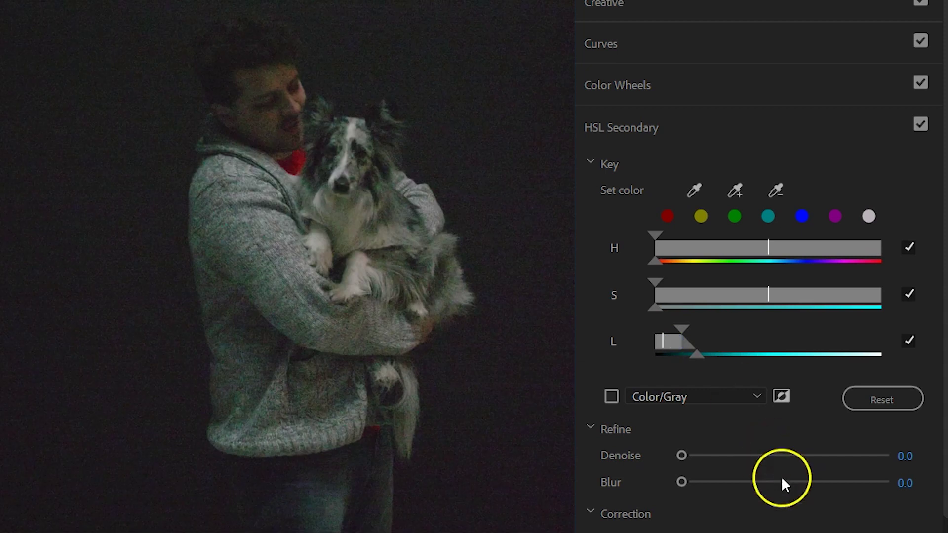
{"action": "scroll", "coordinate": [760, 296], "scroll_direction": "down", "scroll_amount": 10}
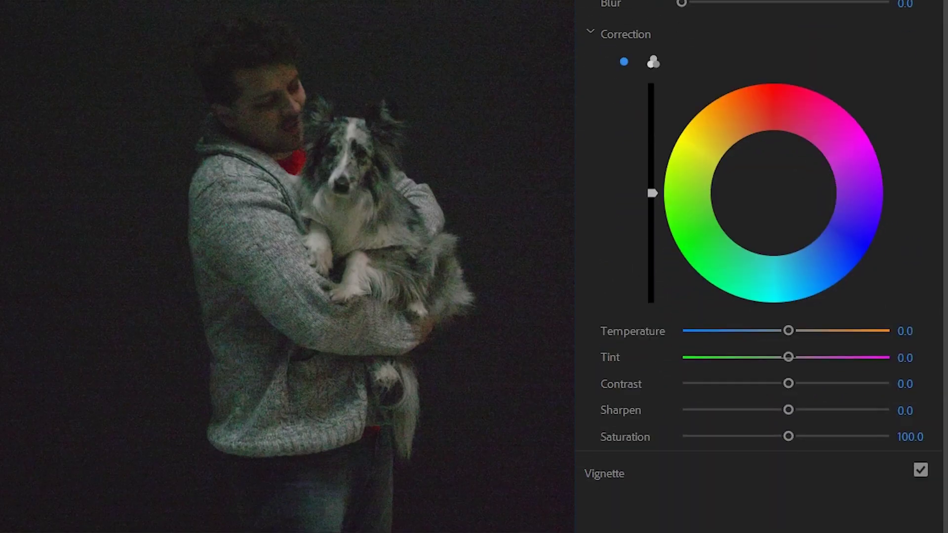
{"action": "left_click_drag", "start_coordinate": [788, 436], "coordinate": [624, 433]}
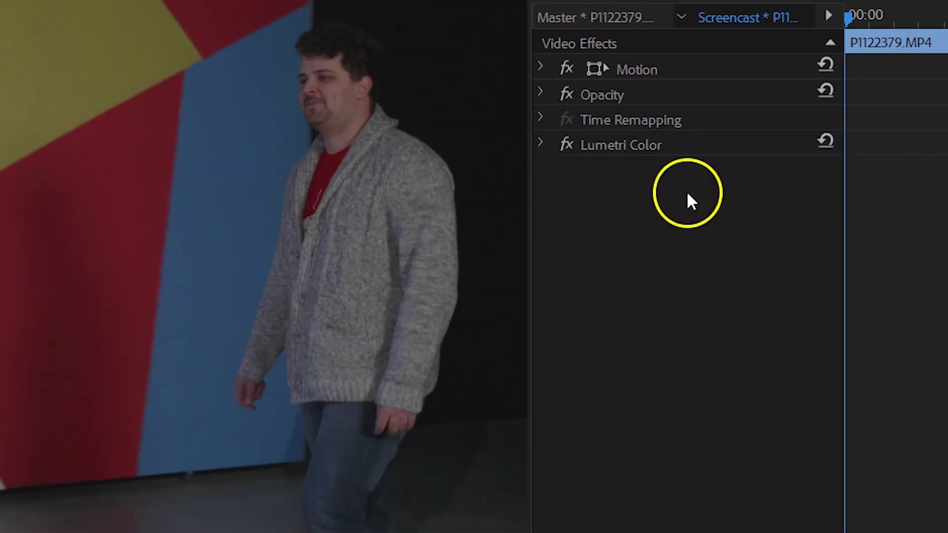
Add a freehand mask on the man's face, brighten it with more contrast, and track it forward
{"action": "left_click", "coordinate": [539, 147]}
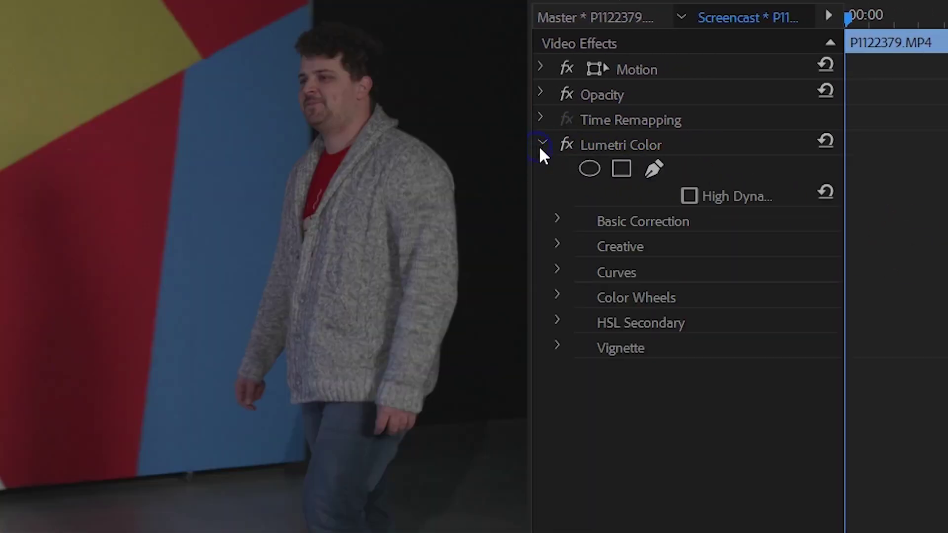
{"action": "left_click", "coordinate": [652, 174]}
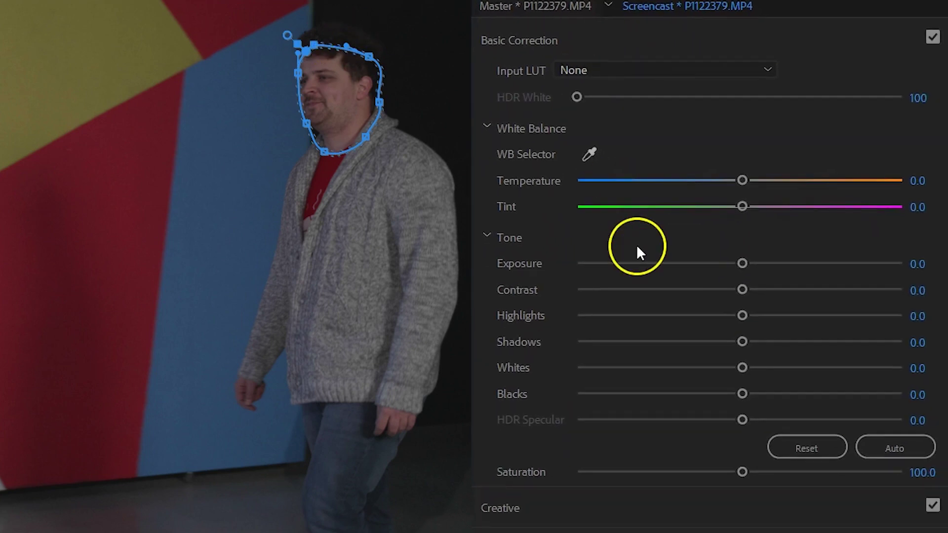
{"action": "left_click_drag", "start_coordinate": [742, 263], "coordinate": [773, 263]}
{"action": "left_click_drag", "start_coordinate": [766, 289], "coordinate": [795, 290]}
{"action": "left_click", "coordinate": [780, 456]}
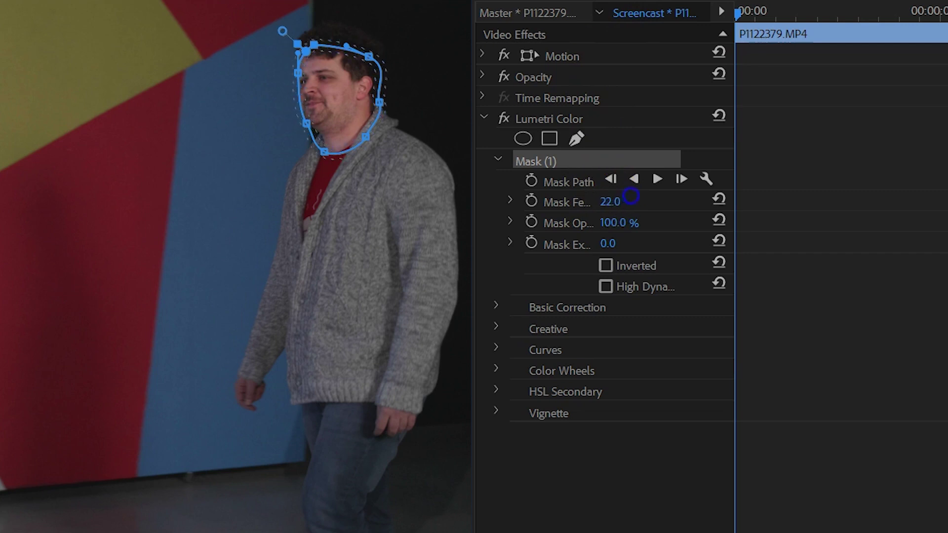
{"action": "left_click", "coordinate": [653, 182]}
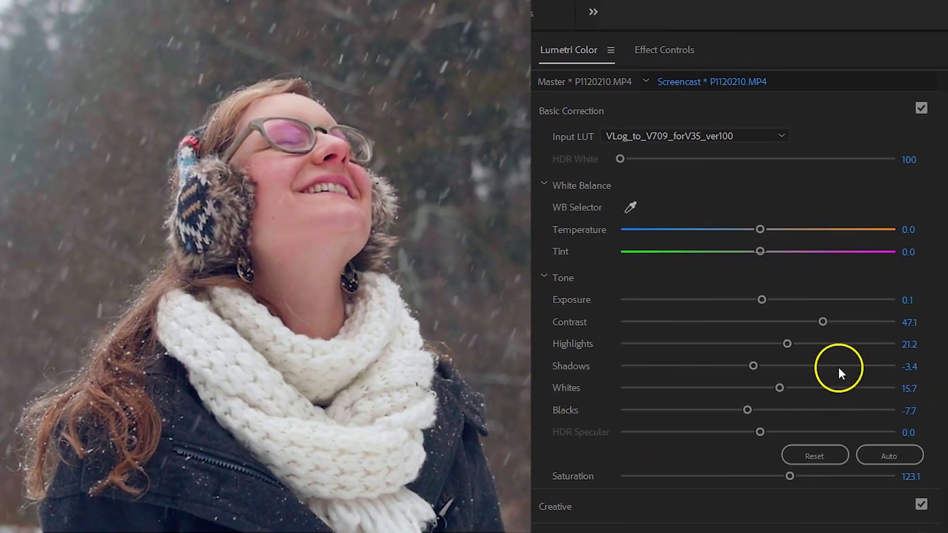
Export the current Lumetri grade as the 'Awesome Color Grading' .cube LUT
{"action": "left_click", "coordinate": [612, 50]}
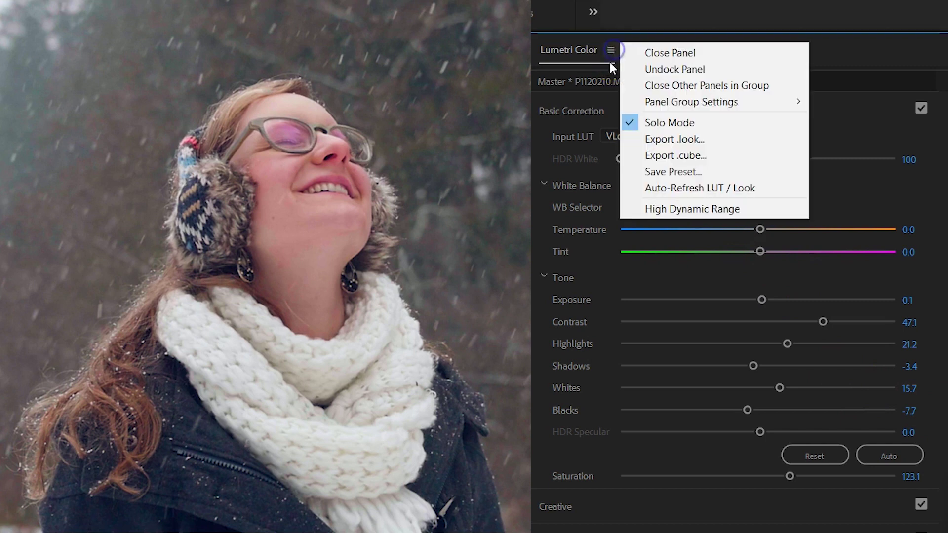
{"action": "left_click", "coordinate": [658, 156]}
{"action": "type", "text": "Awe"}
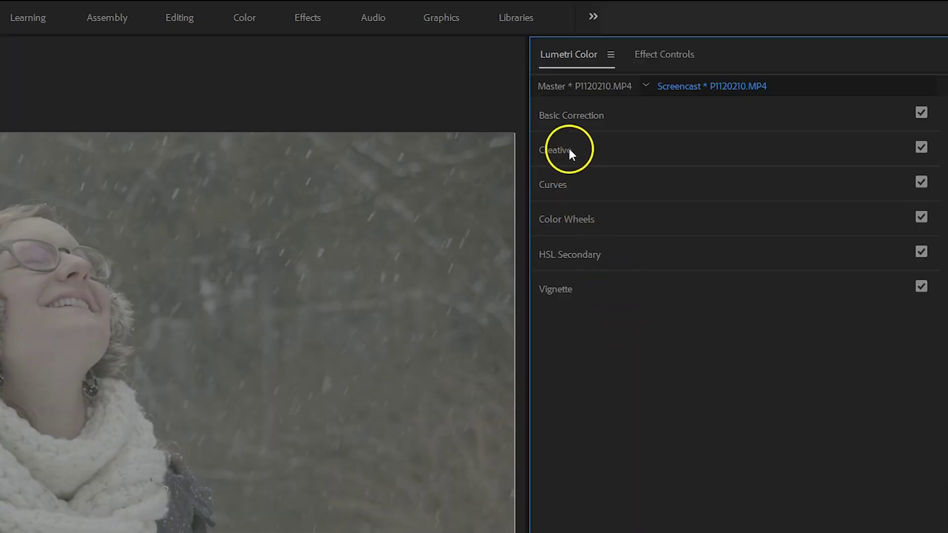
Apply the Awesome Color Grading LUT as the Creative look on the flat clip
{"action": "left_click", "coordinate": [569, 150]}
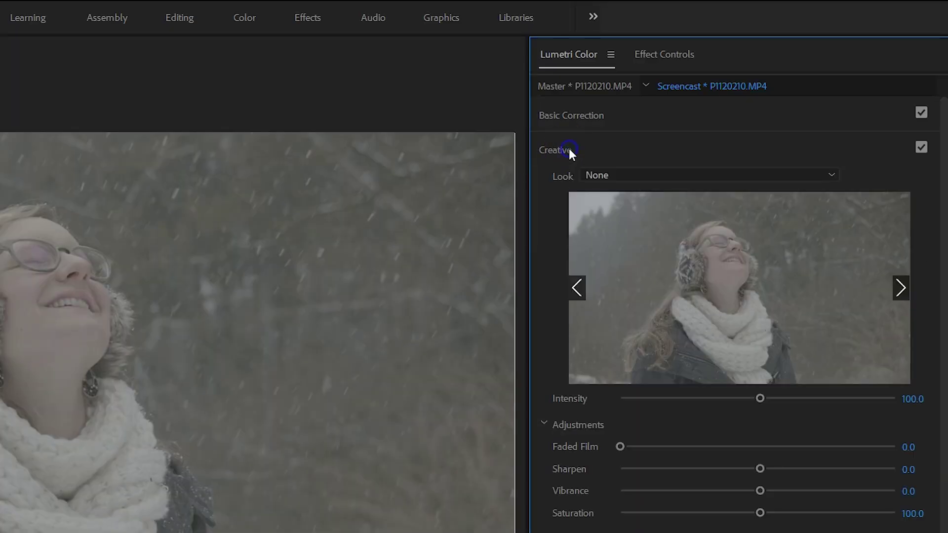
{"action": "left_click", "coordinate": [610, 176]}
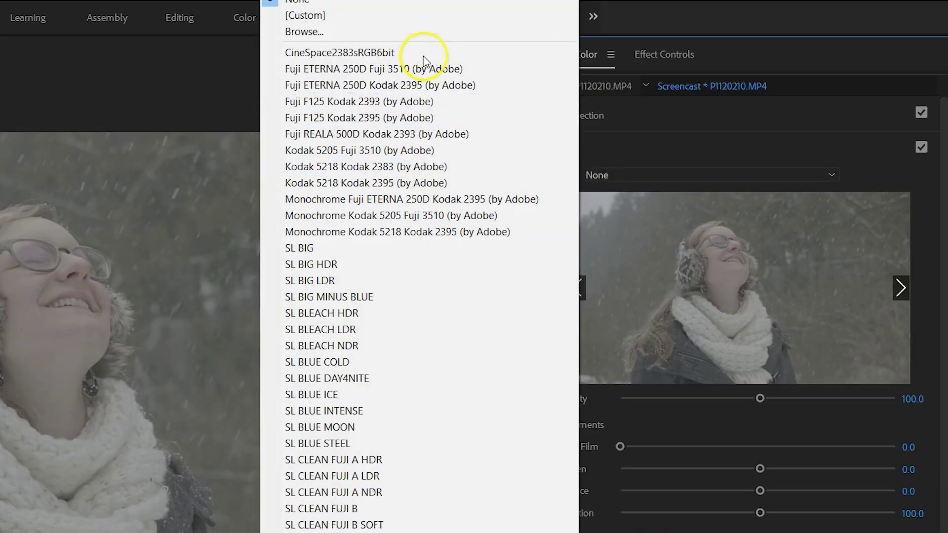
{"action": "left_click", "coordinate": [405, 31]}
{"action": "left_click", "coordinate": [158, 169]}
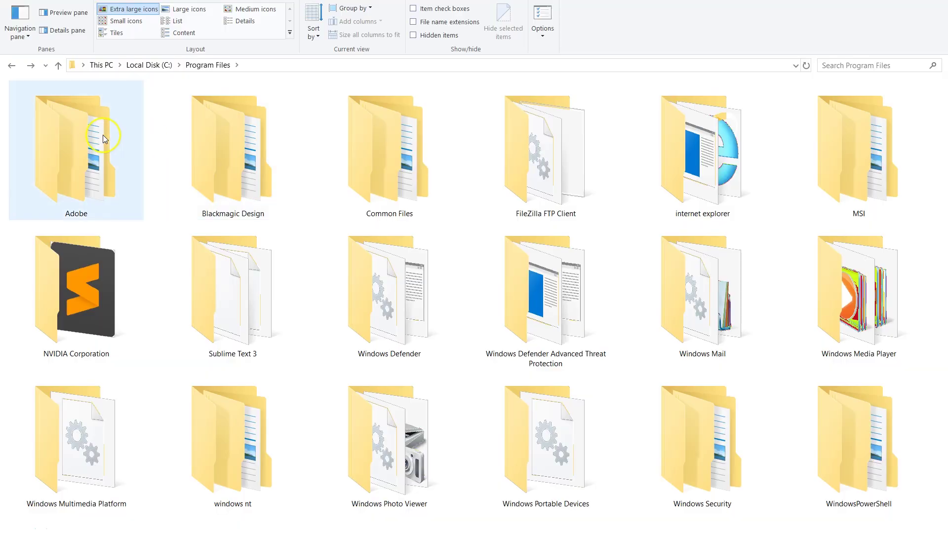
Move Awesome Color Grading.cube into Premiere Pro CC 2018's Lumetri > LUTs > Creative folder
{"action": "double_click", "coordinate": [103, 135]}
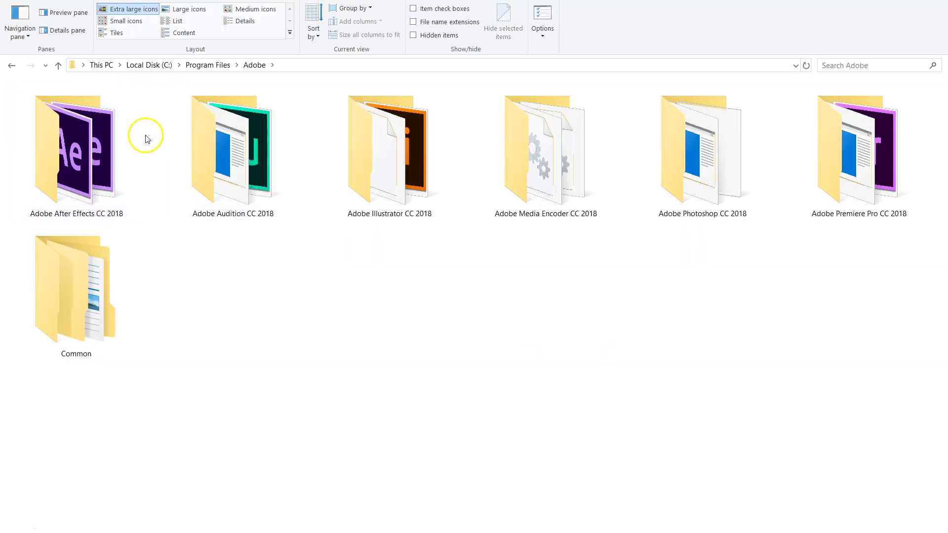
{"action": "double_click", "coordinate": [814, 132]}
{"action": "left_click_drag", "start_coordinate": [944, 94], "coordinate": [944, 106]}
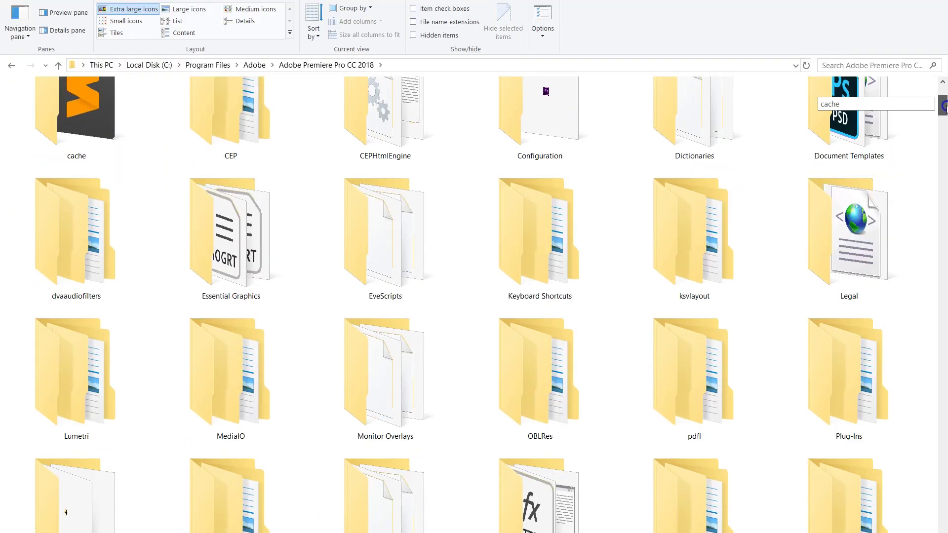
{"action": "double_click", "coordinate": [101, 348]}
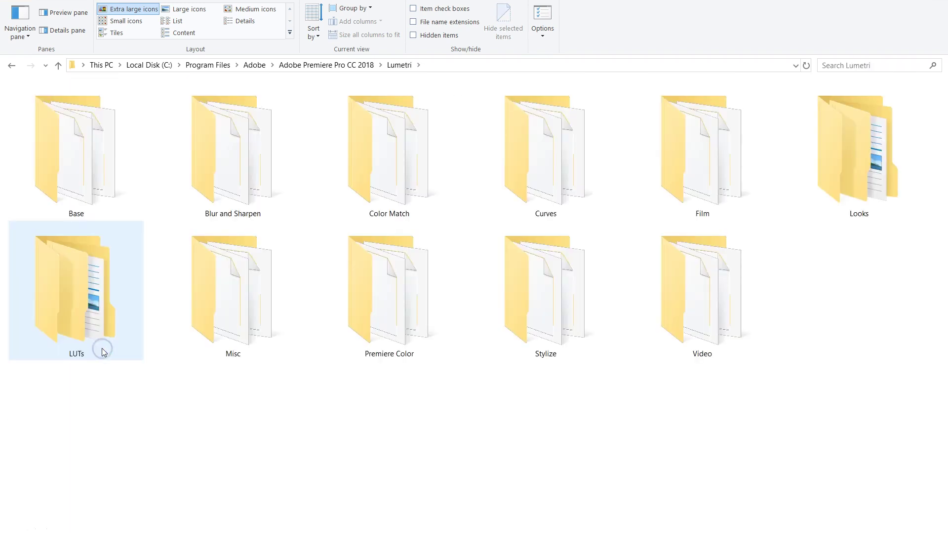
{"action": "double_click", "coordinate": [103, 349]}
{"action": "double_click", "coordinate": [96, 183]}
{"action": "left_click_drag", "start_coordinate": [944, 182], "coordinate": [170, 171]}
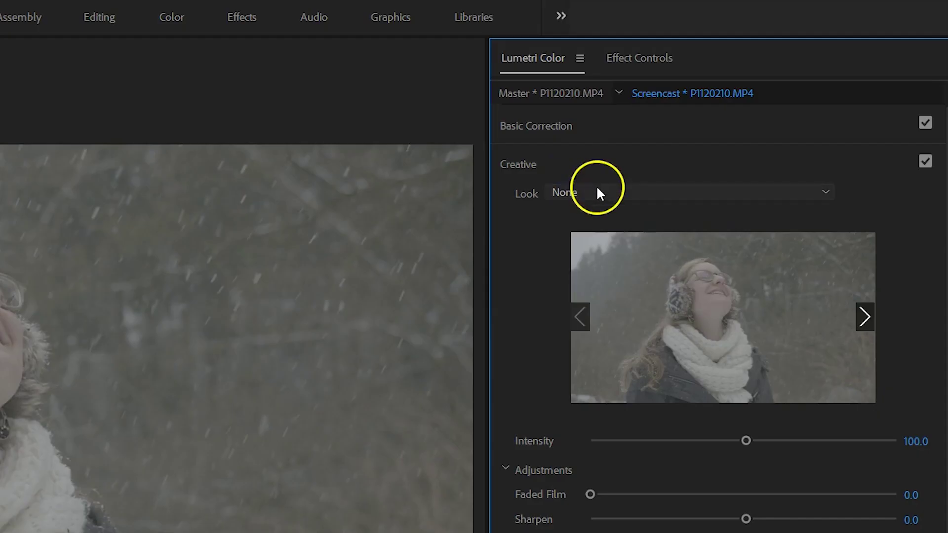
{"action": "left_click", "coordinate": [596, 192]}
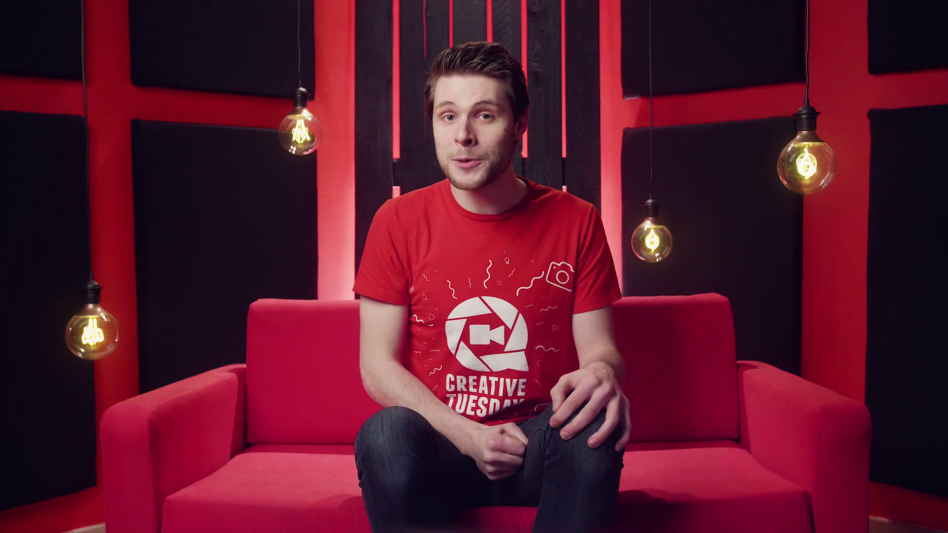
Draw a Pen mask around the sky above the tractor field and feather it to 13
{"action": "left_click", "coordinate": [727, 213]}
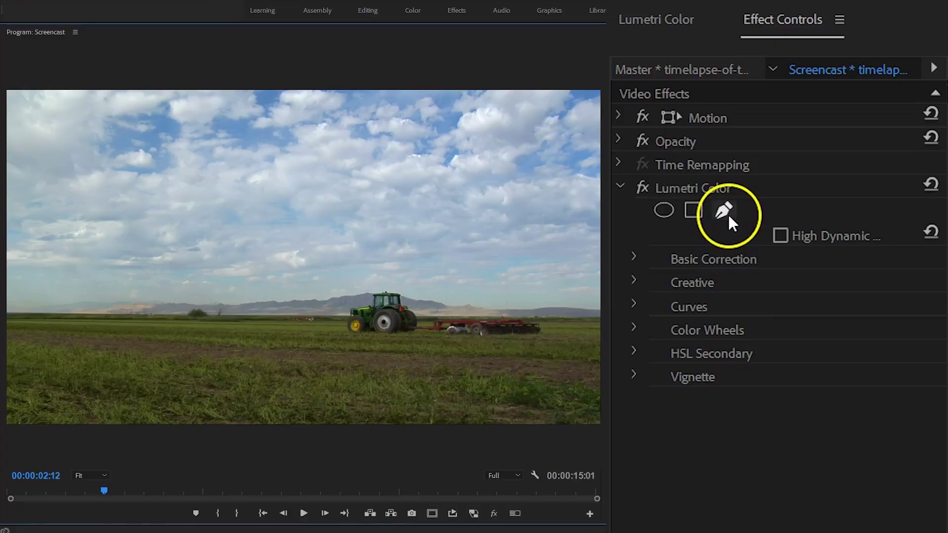
{"action": "left_click", "coordinate": [9, 91]}
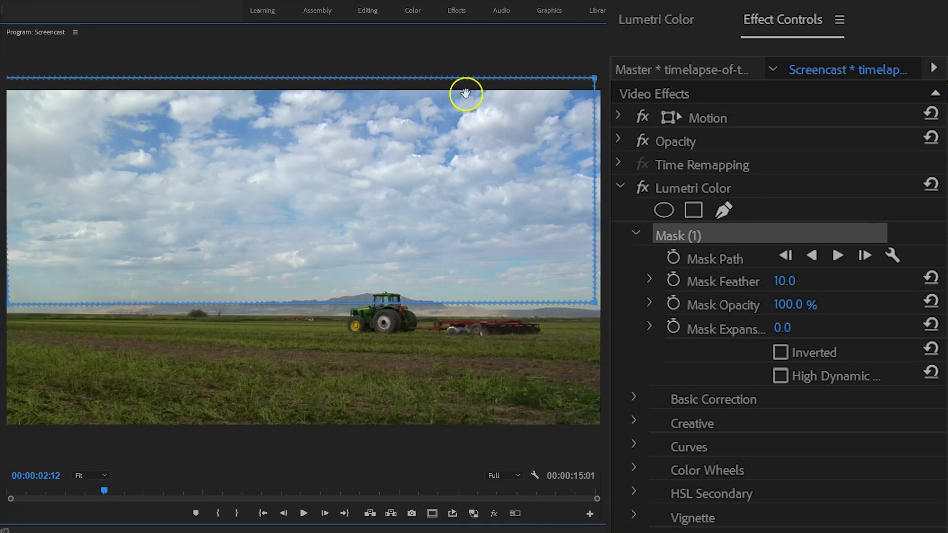
{"action": "left_click_drag", "start_coordinate": [788, 287], "coordinate": [797, 281]}
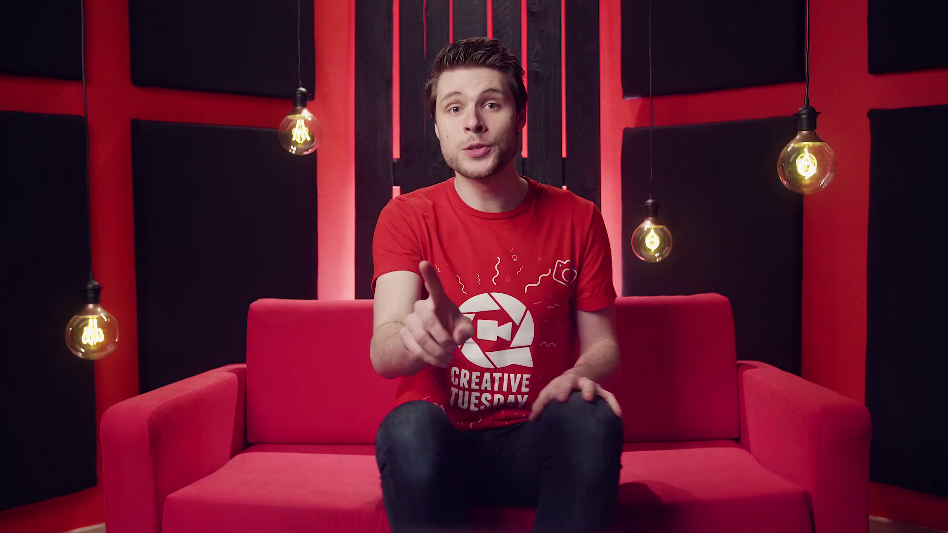
{"action": "left_click", "coordinate": [563, 91]}
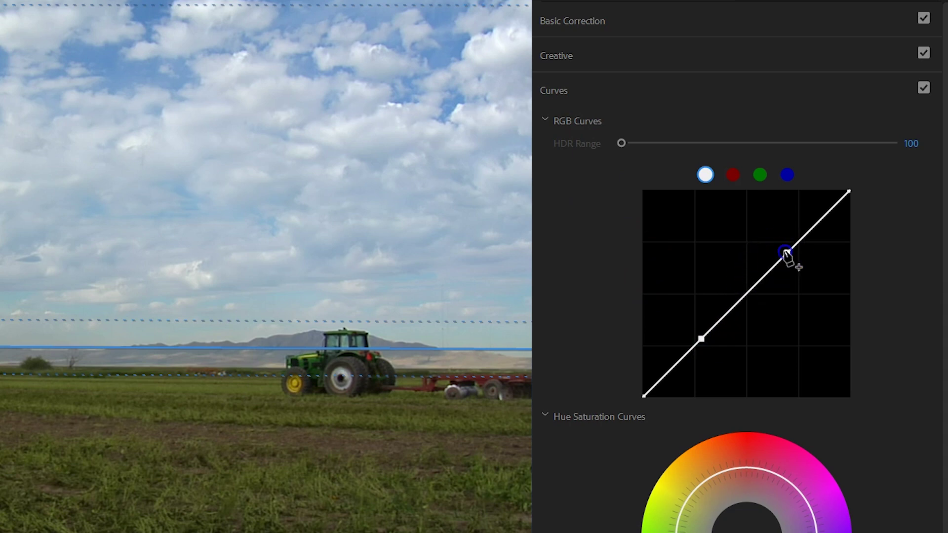
Pull the upper RGB curve point down and lift a new point to form an S-curve
{"action": "left_click_drag", "start_coordinate": [787, 255], "coordinate": [799, 268]}
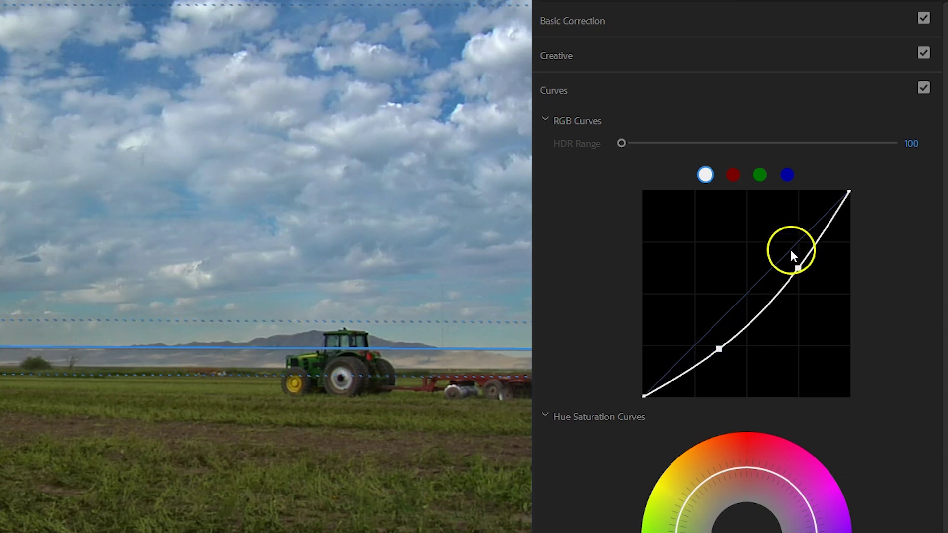
{"action": "left_click", "coordinate": [820, 238]}
{"action": "left_click_drag", "start_coordinate": [821, 237], "coordinate": [811, 226]}
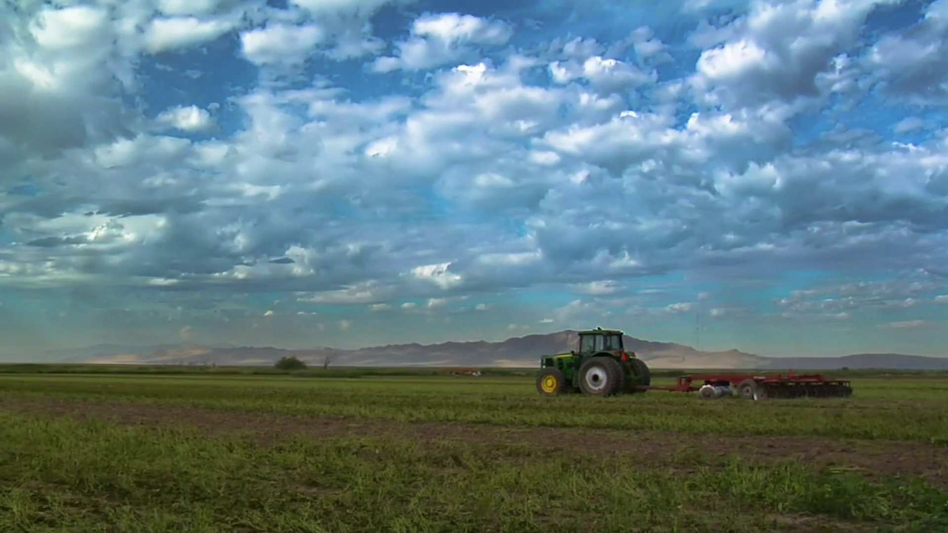